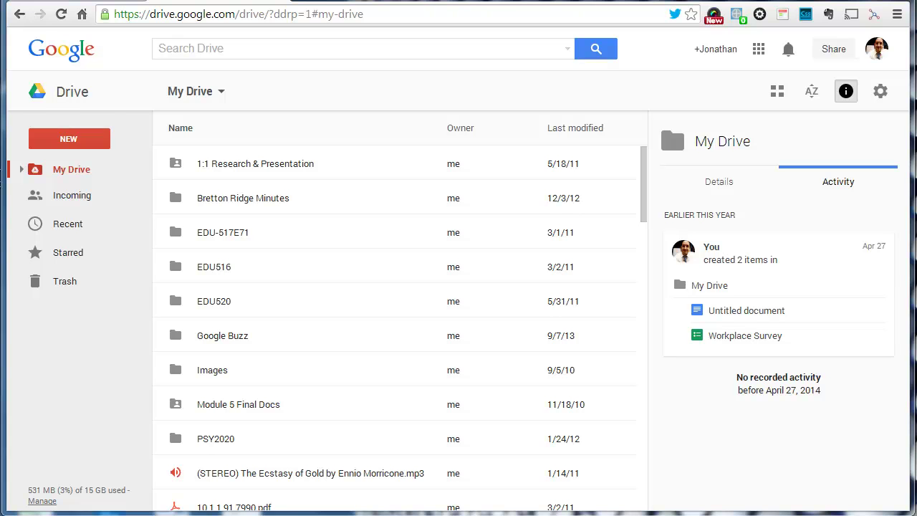
Create a folder named Course Docs in My Drive and hide the details pane
left_click(91, 145)
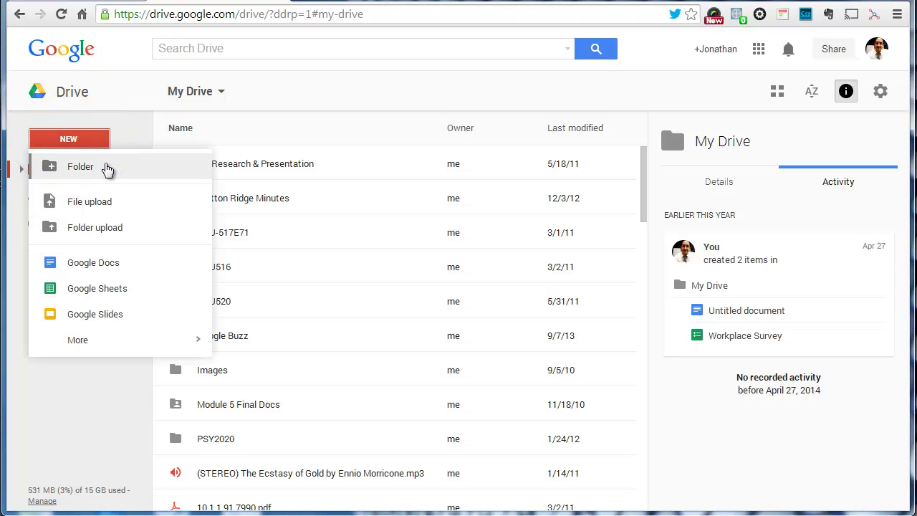
left_click(81, 166)
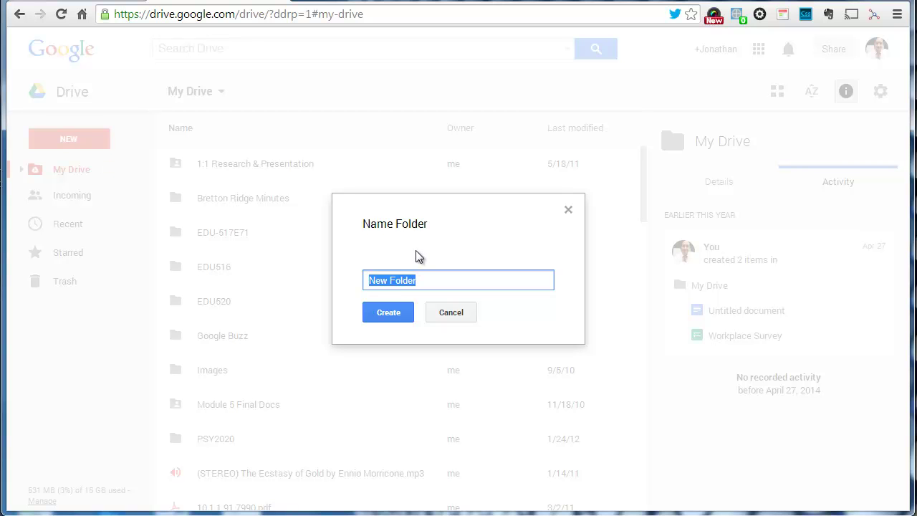
type("Course Doc")
type("u")
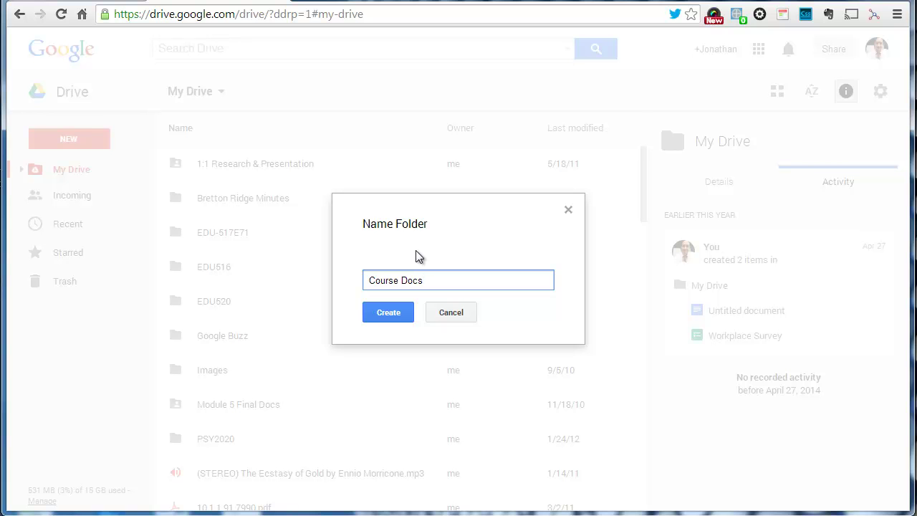
left_click(374, 313)
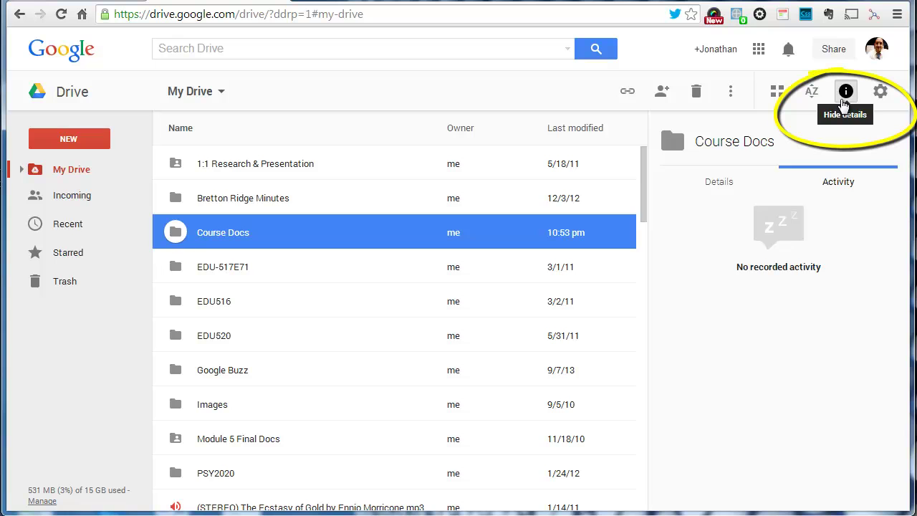
left_click(845, 92)
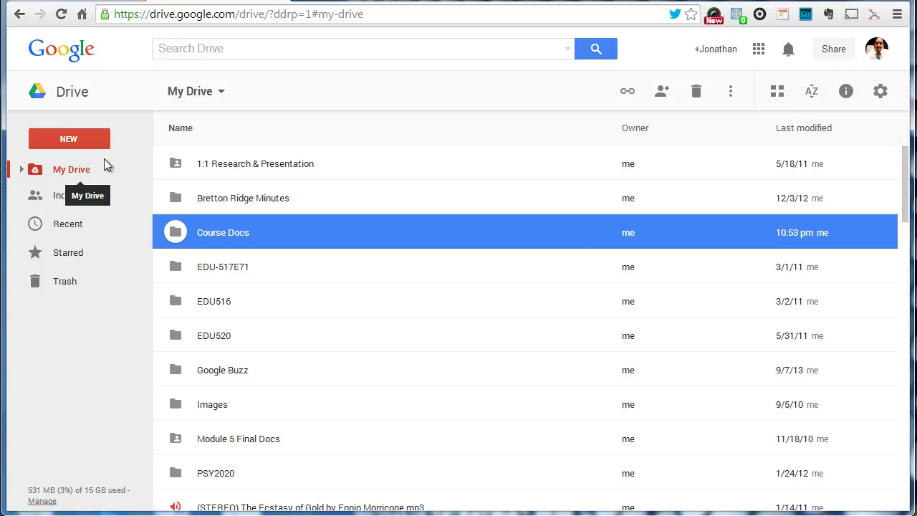
Create a new Google Docs document and name it Course Doc 1 Intro
left_click(79, 139)
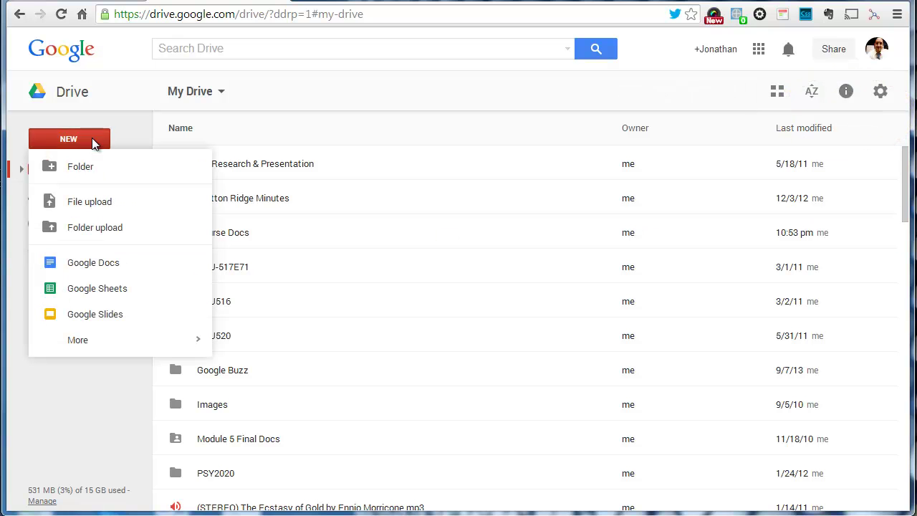
left_click(131, 275)
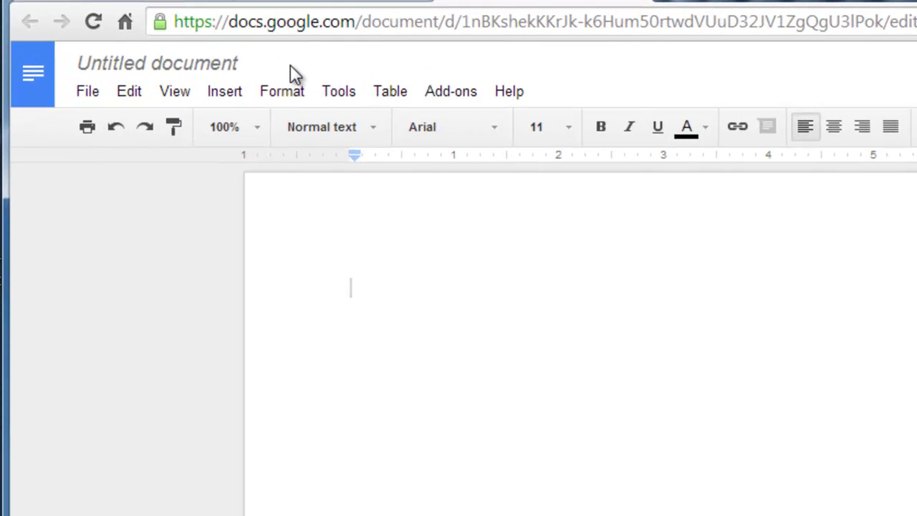
left_click(215, 71)
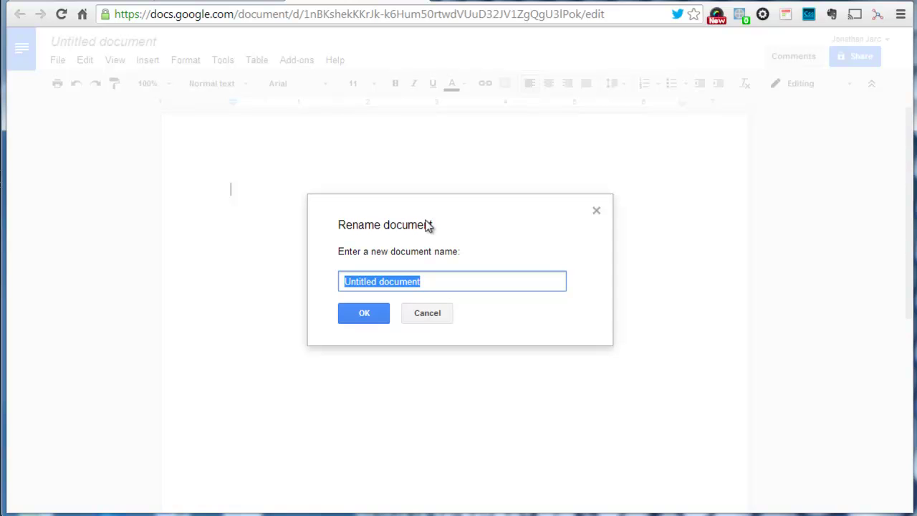
type("Course Doc 1")
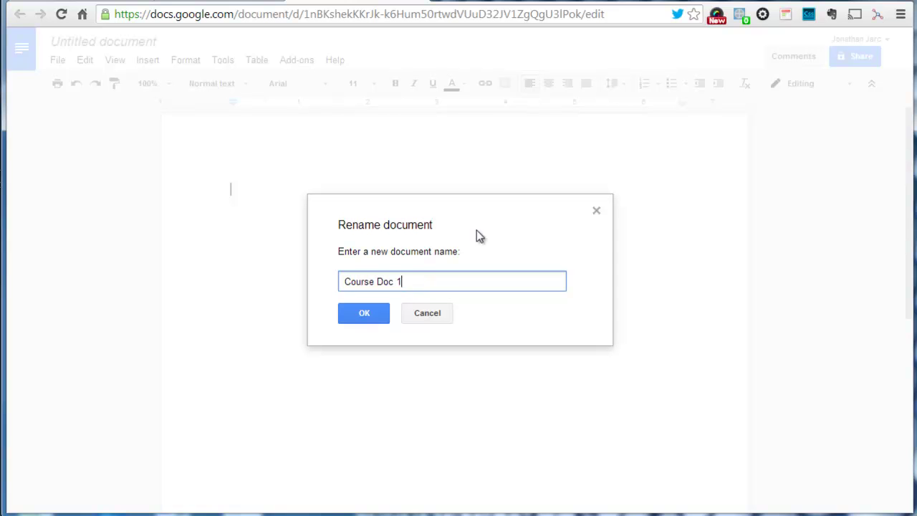
type(" Intro")
left_click(383, 313)
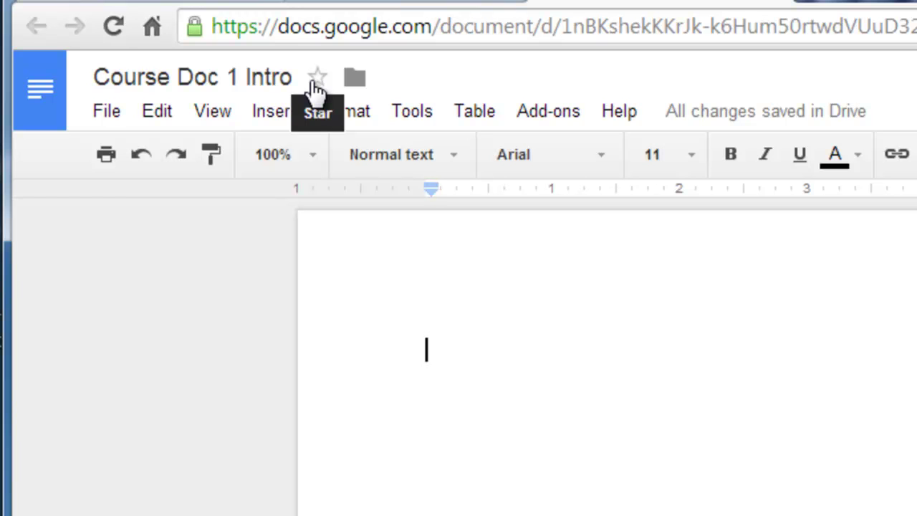
Move the document into the Course Docs folder and check its folder location
left_click(355, 81)
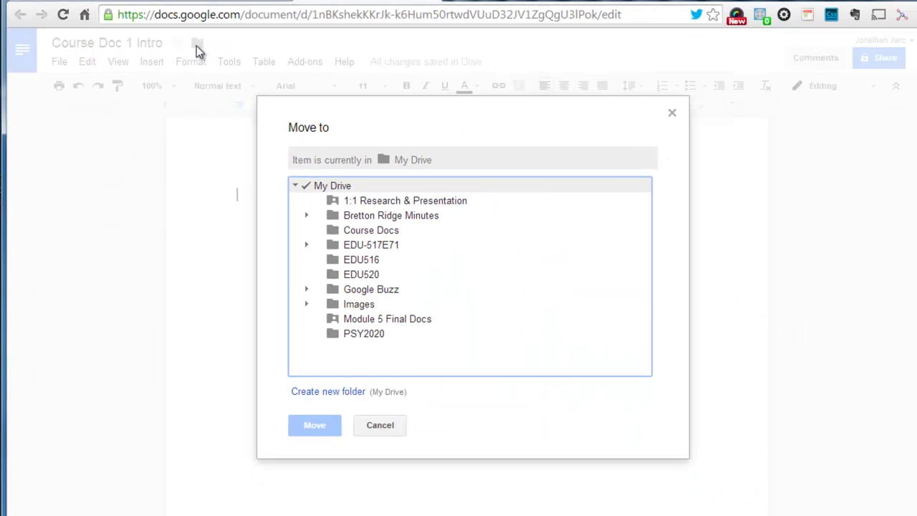
left_click(354, 223)
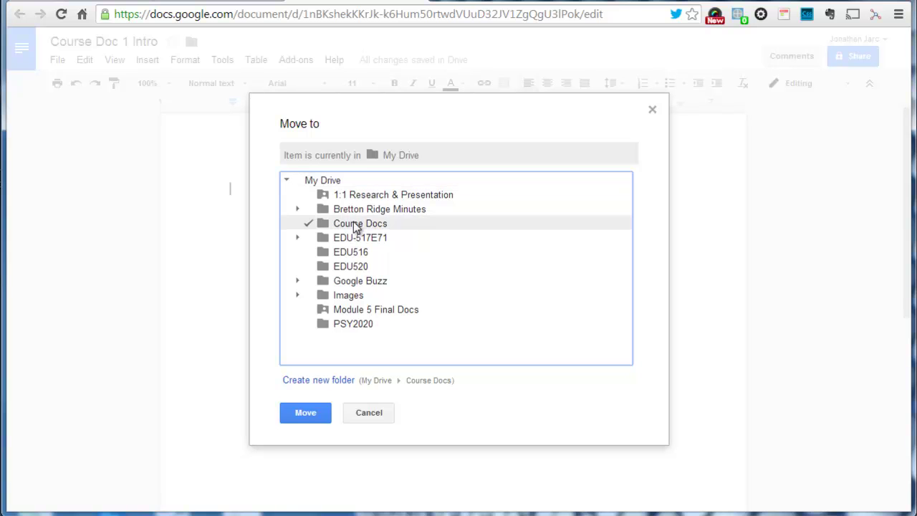
left_click(306, 413)
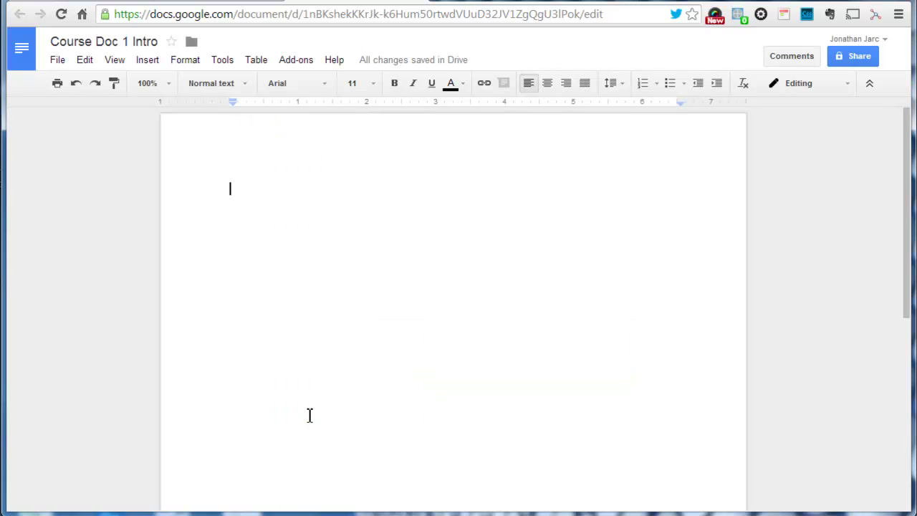
left_click(192, 46)
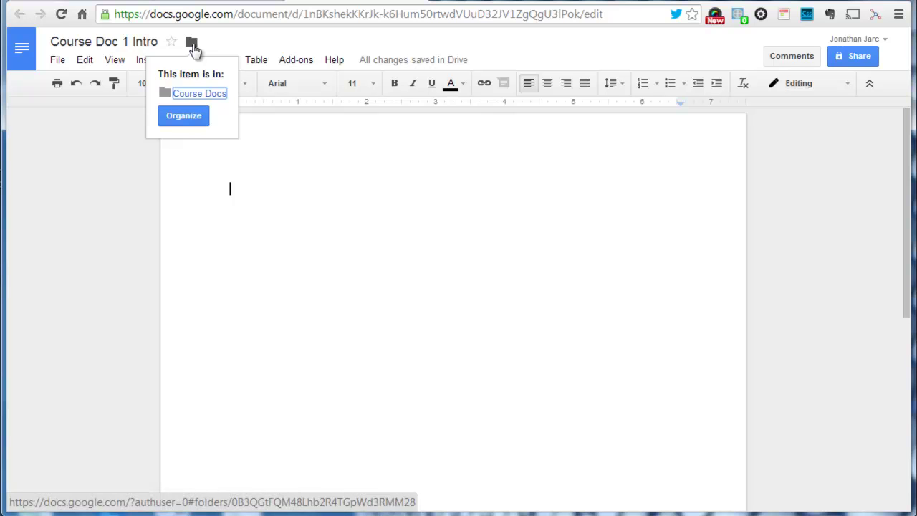
left_click(126, 136)
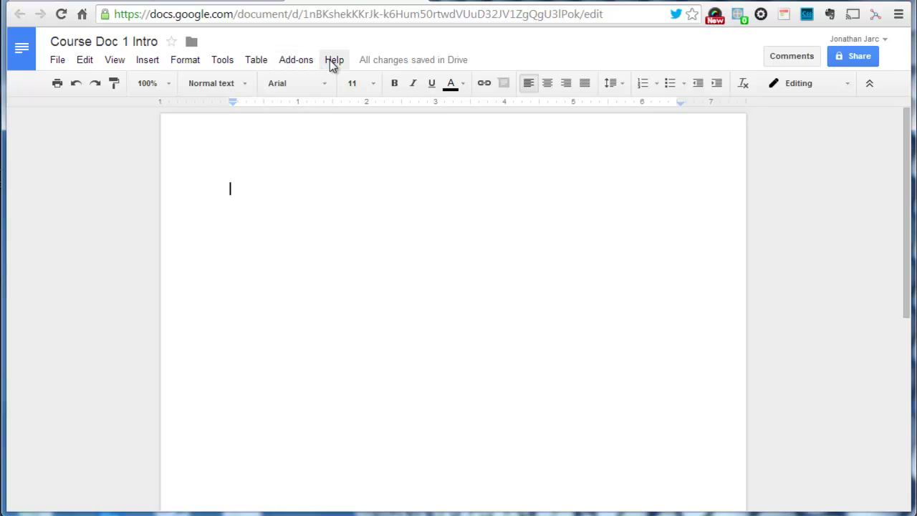
left_click(58, 62)
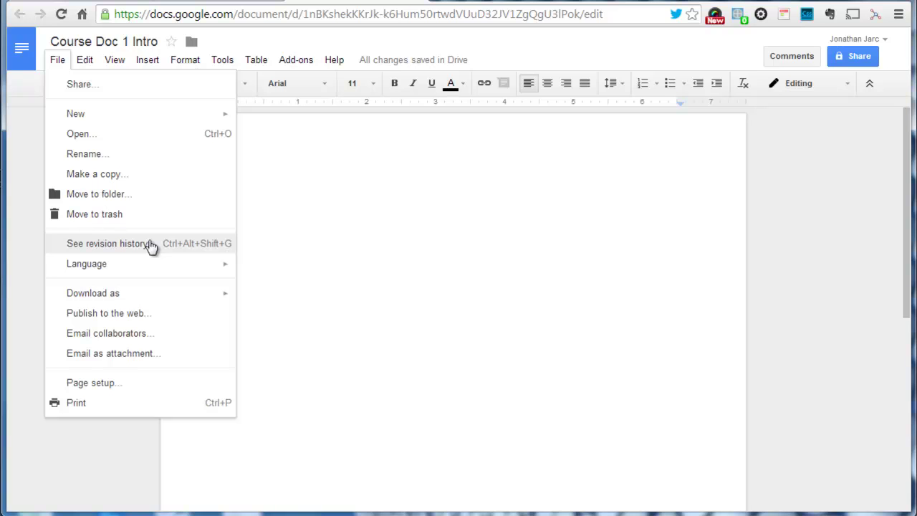
mouse_move(150, 265)
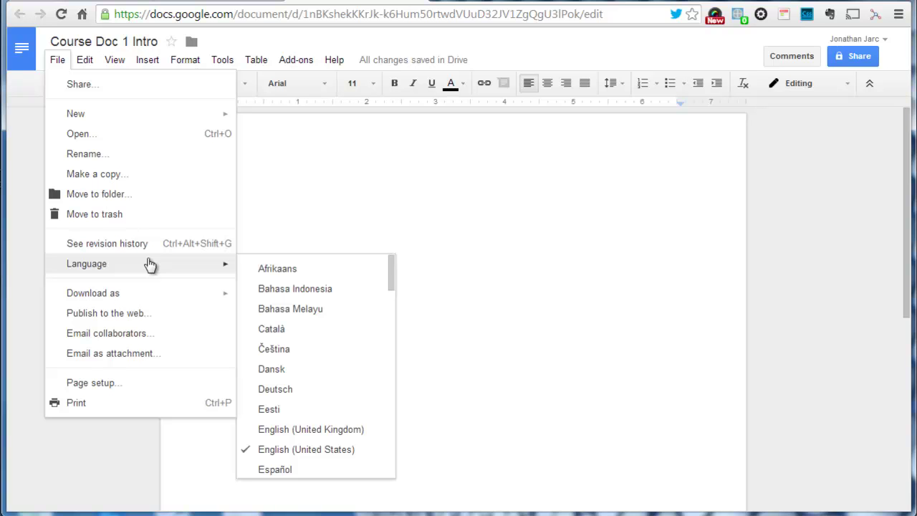
mouse_move(148, 299)
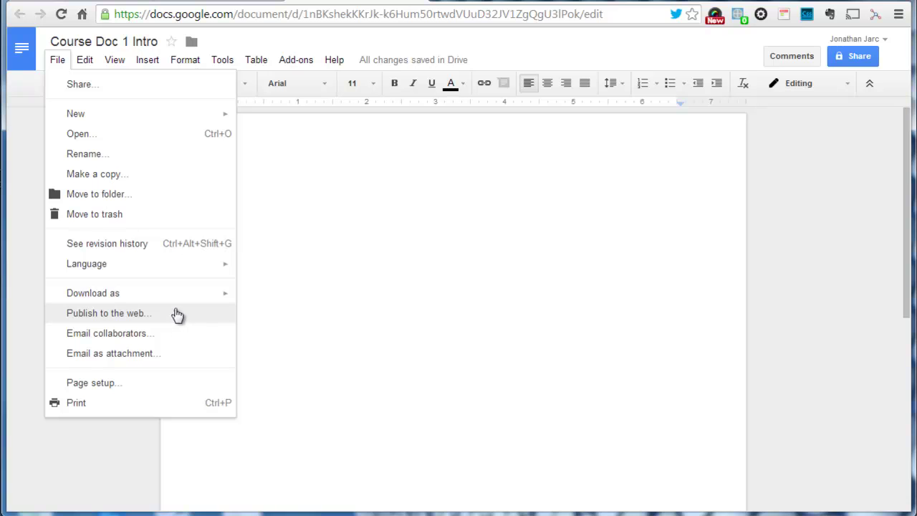
mouse_move(178, 299)
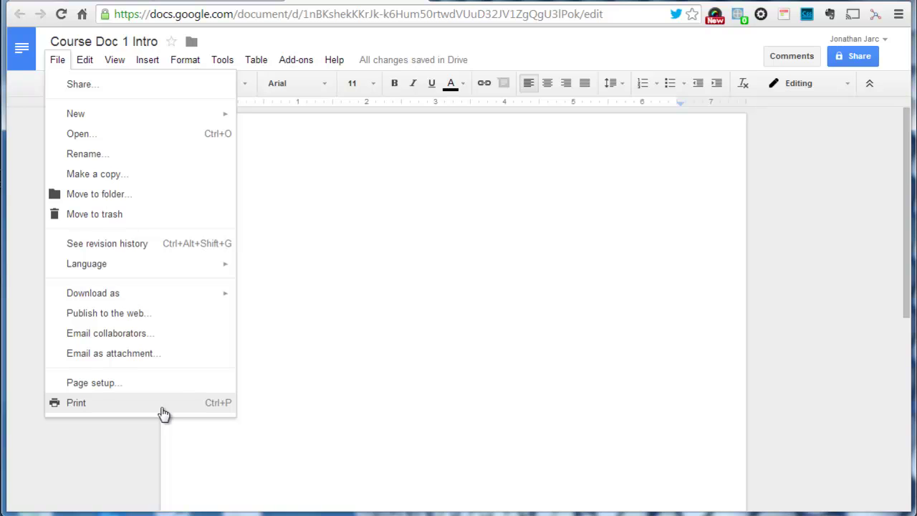
mouse_move(84, 67)
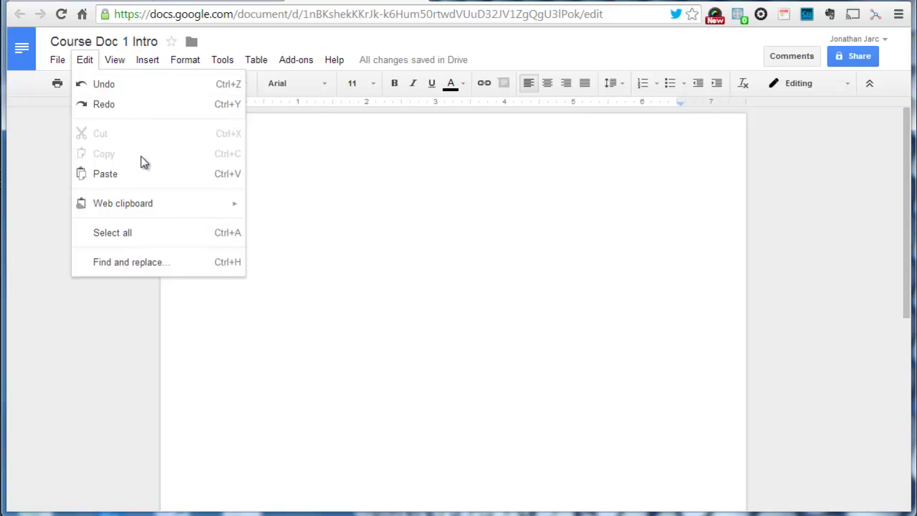
mouse_move(156, 204)
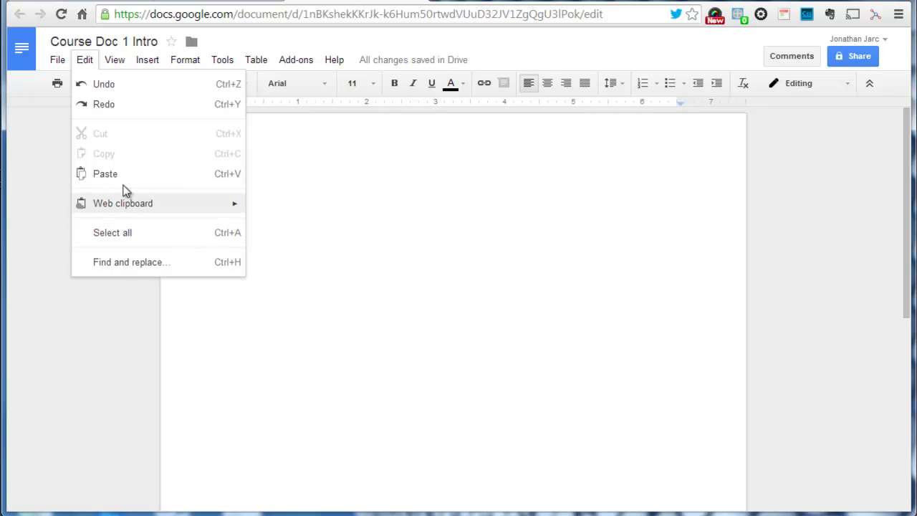
Switch the document to compact controls and restore the full menus
mouse_move(113, 63)
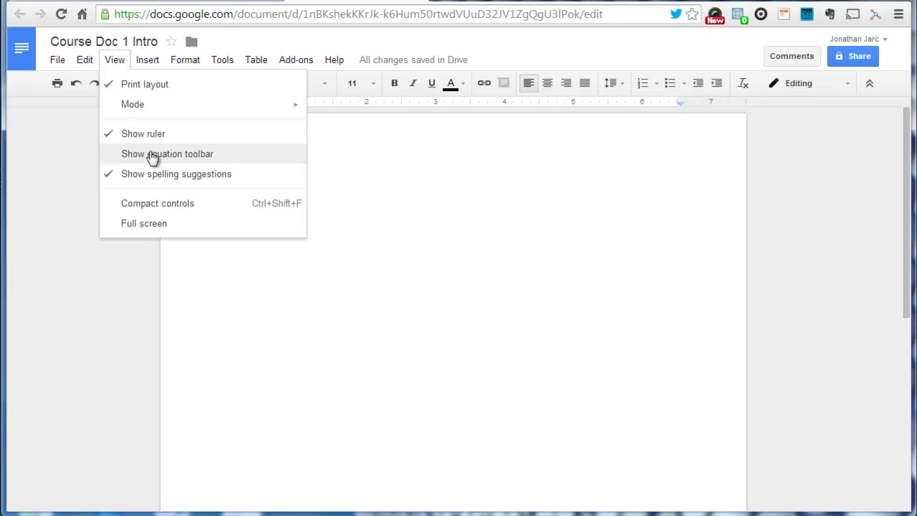
left_click(152, 208)
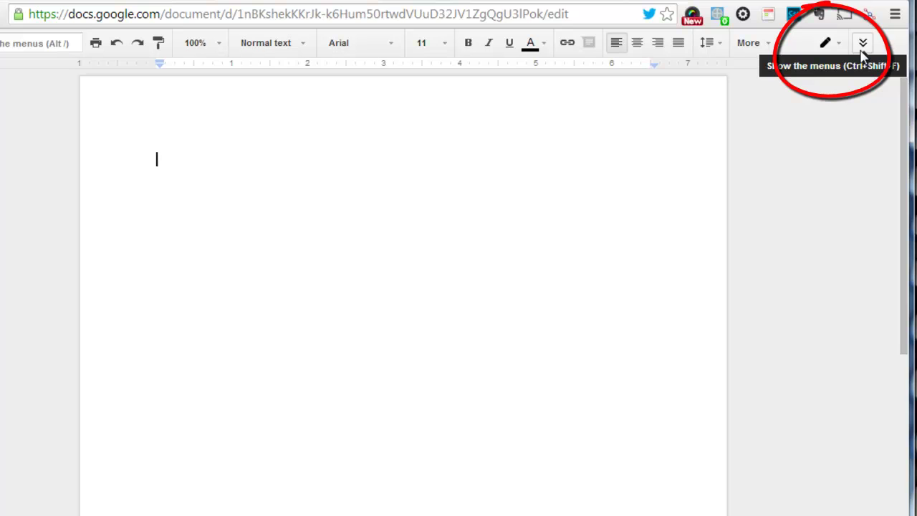
left_click(863, 47)
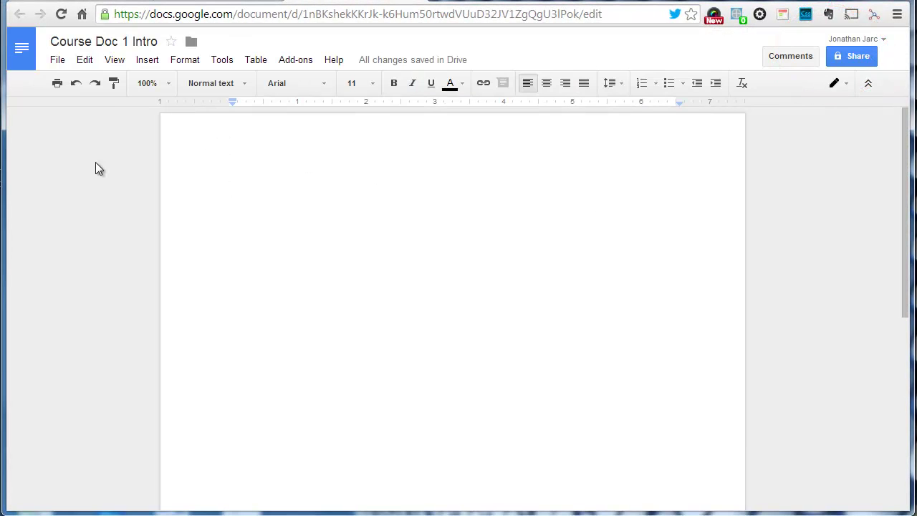
Examine the document modes and the available insert and formatting options, including special characters, tables, paragraph styles, alignment and line spacing
left_click(115, 59)
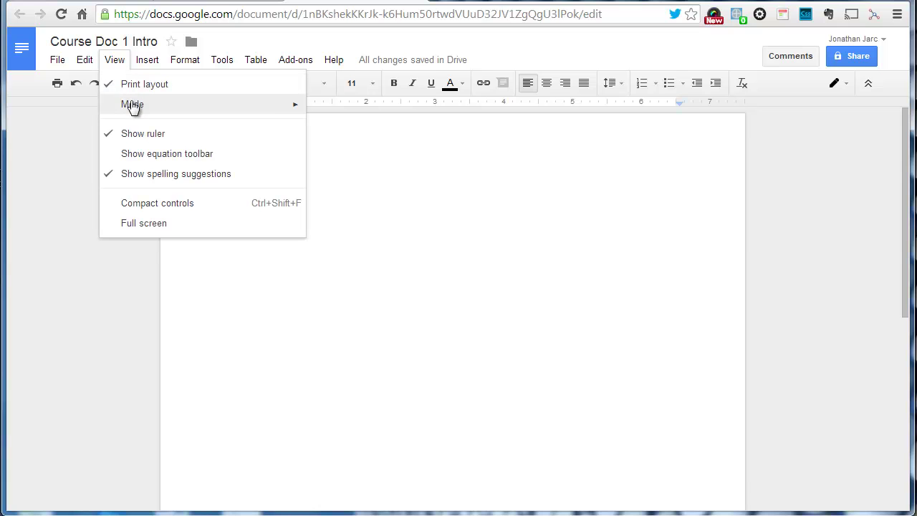
mouse_move(132, 107)
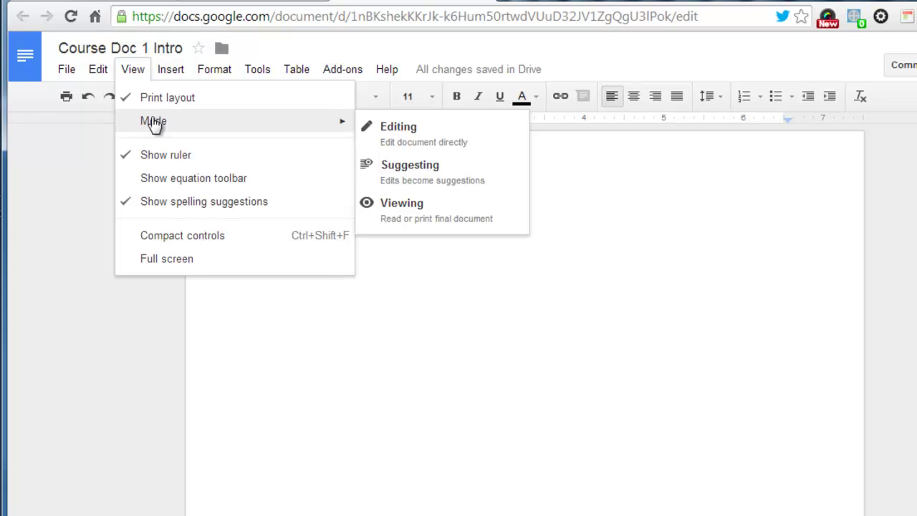
left_click(169, 75)
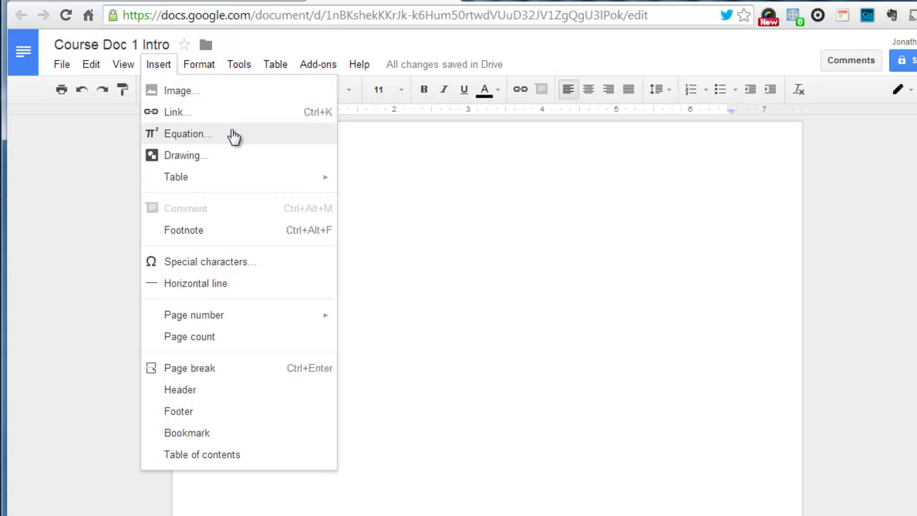
mouse_move(228, 178)
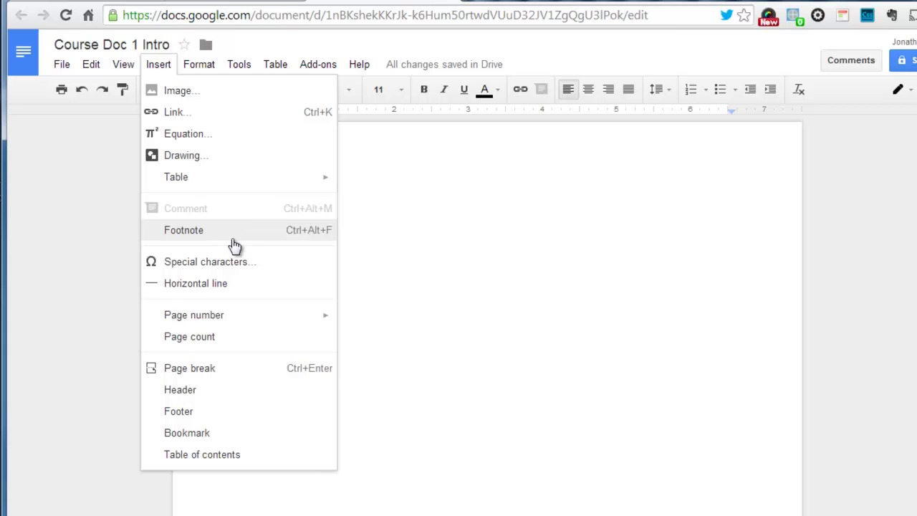
left_click(257, 264)
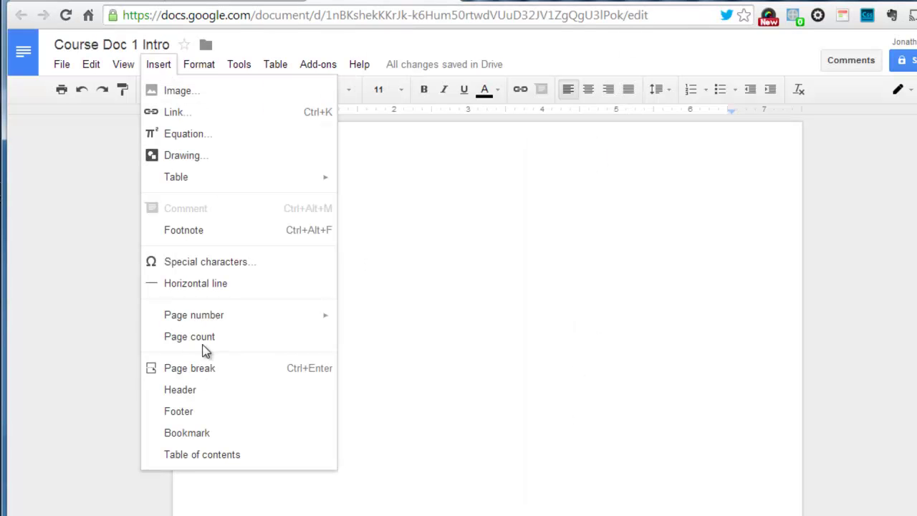
mouse_move(217, 322)
mouse_move(225, 181)
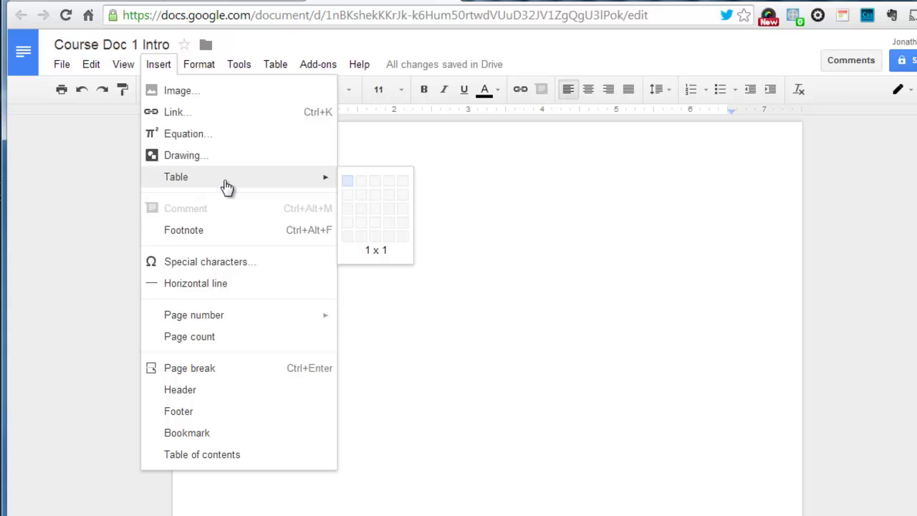
left_click(123, 202)
left_click(202, 68)
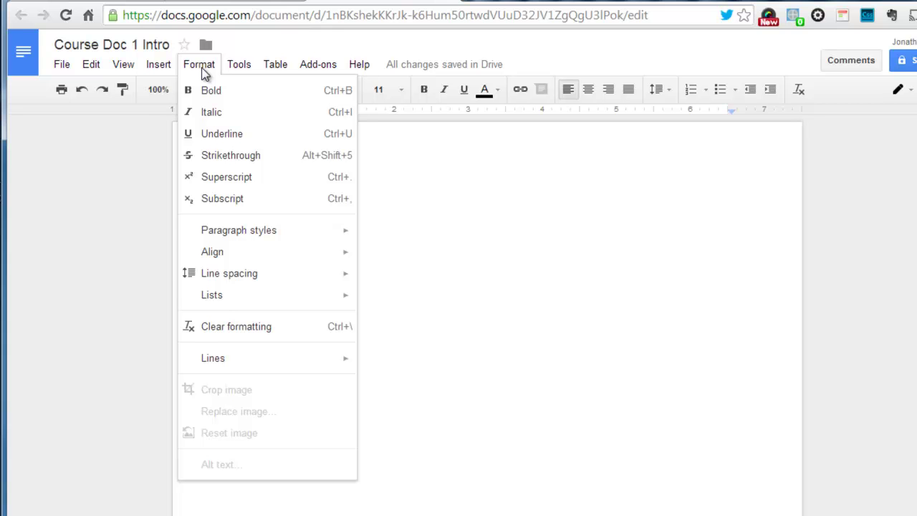
mouse_move(220, 237)
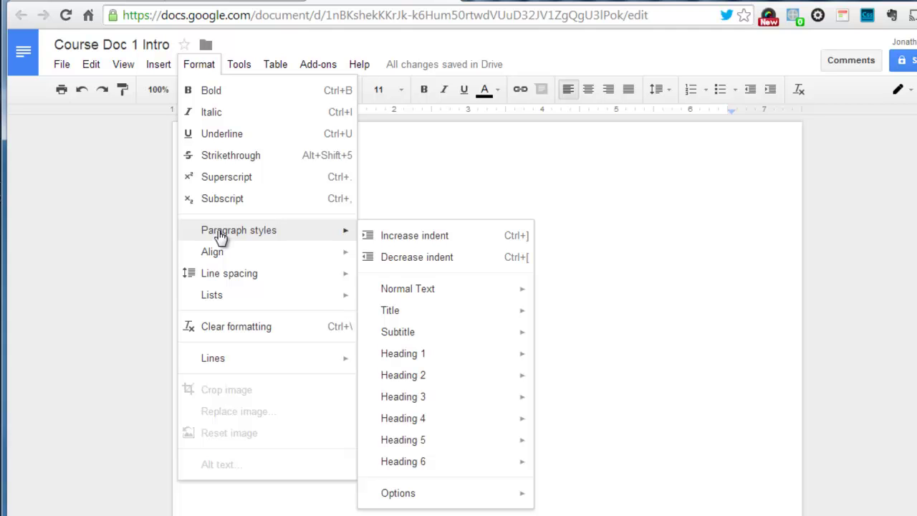
mouse_move(220, 256)
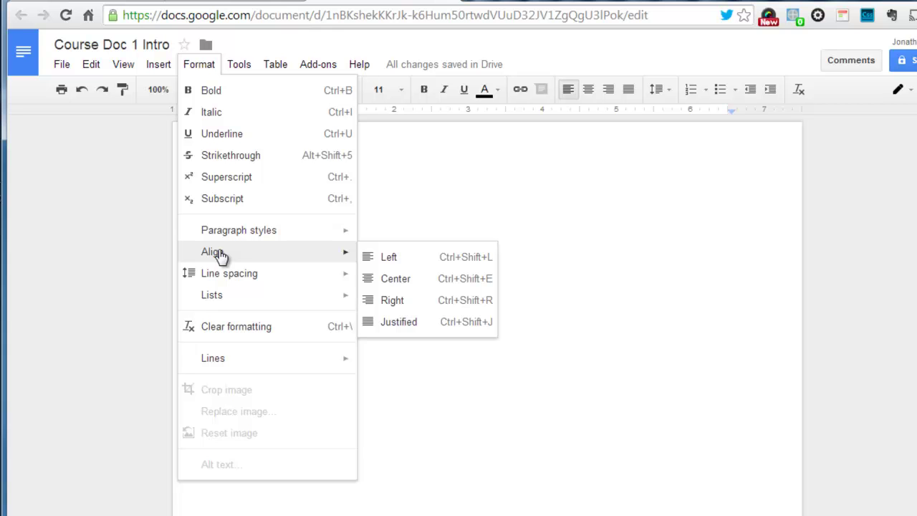
mouse_move(222, 278)
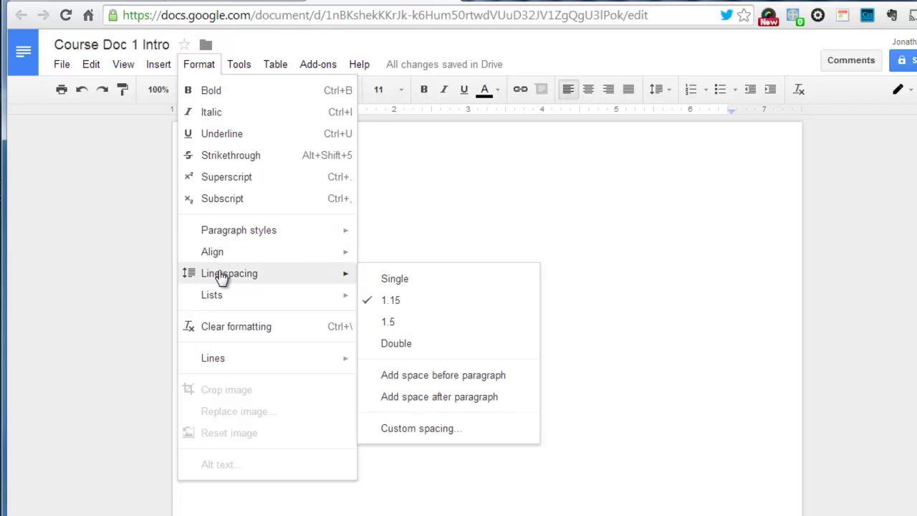
mouse_move(224, 298)
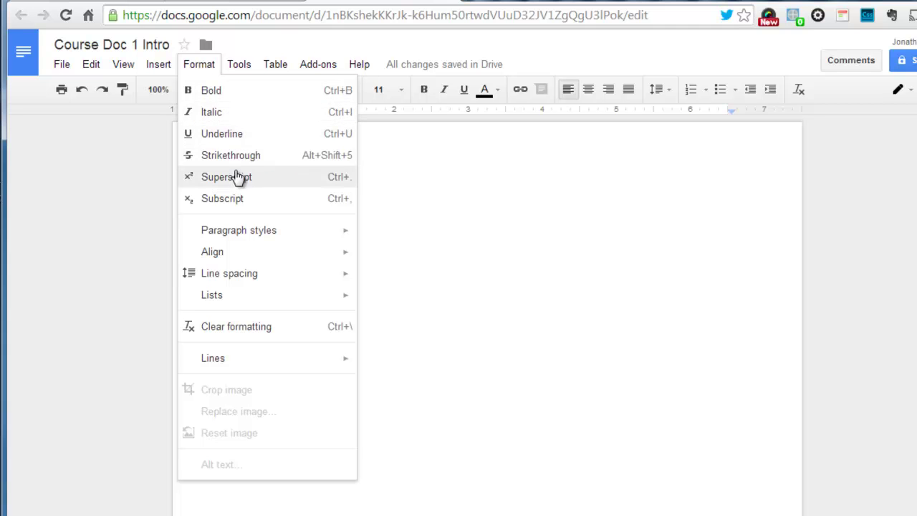
Open the Research tool and search everything for ancient egypt
mouse_move(241, 71)
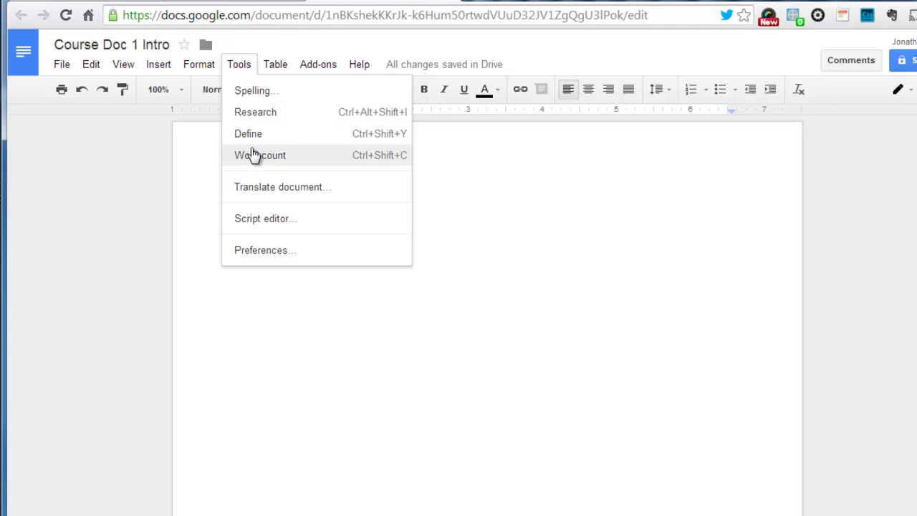
left_click(256, 114)
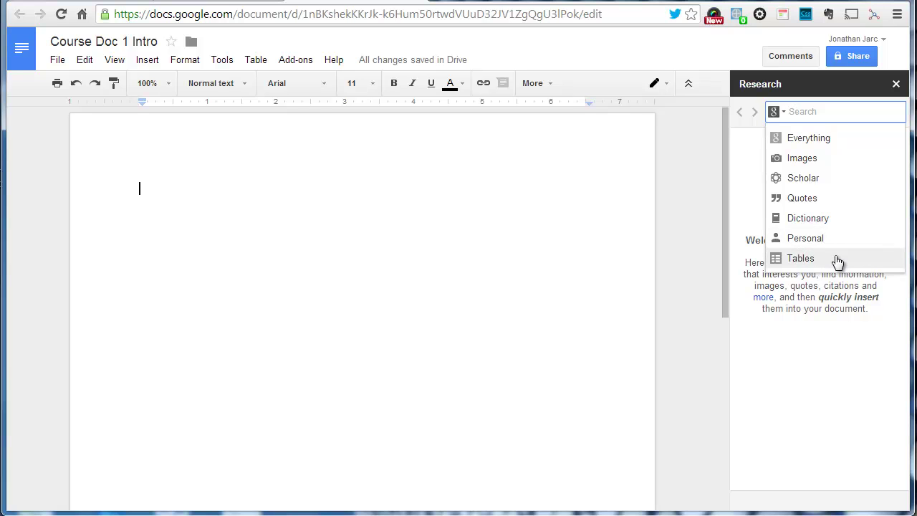
left_click(809, 112)
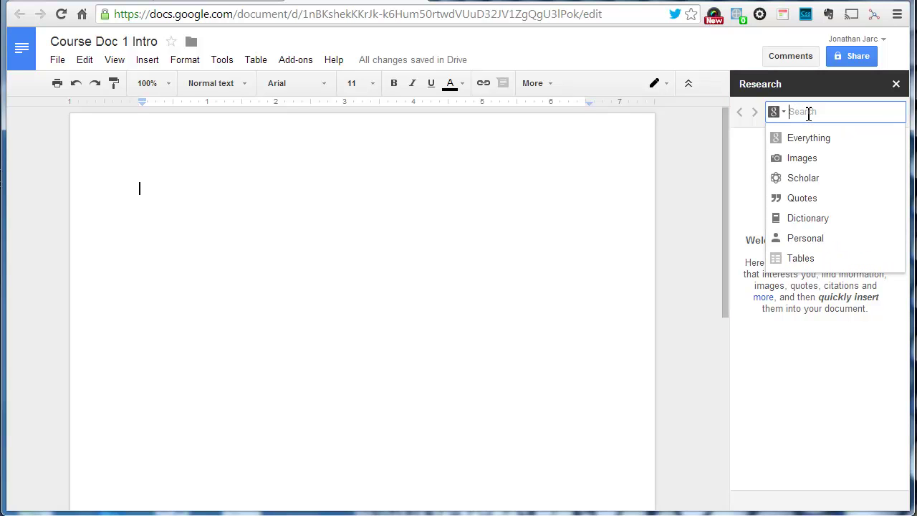
type("an")
type("d")
type("ient egypt")
key("Return")
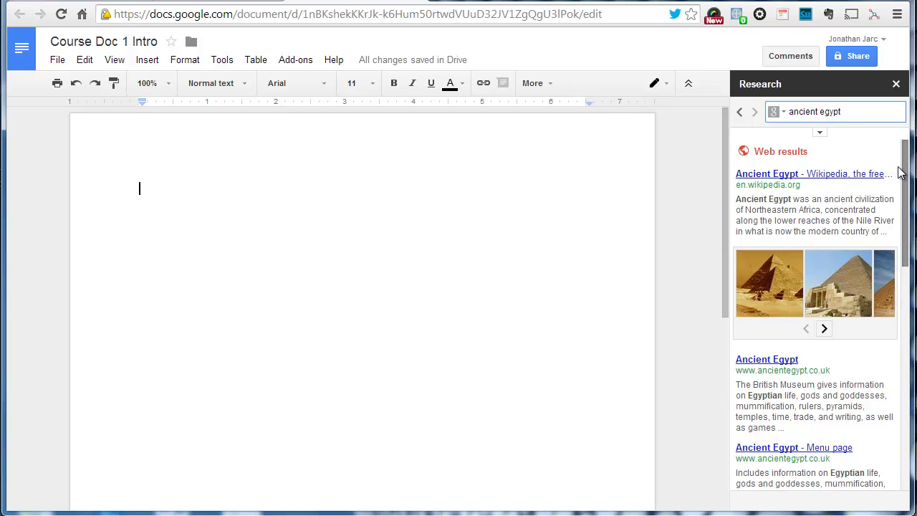
Preview the Telegraph result "Why the world went wild for King Tut", insert its link with a citation, and close the preview
scroll(889, 169, "down", 3)
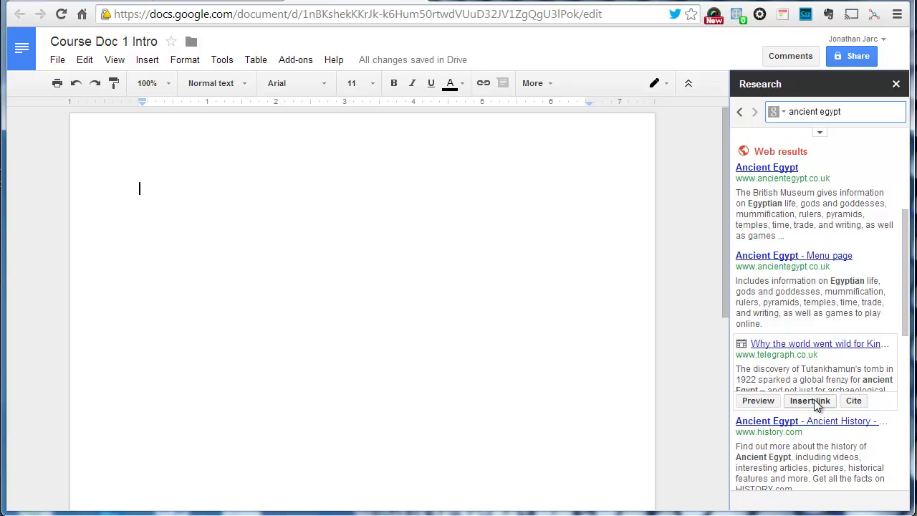
left_click(759, 401)
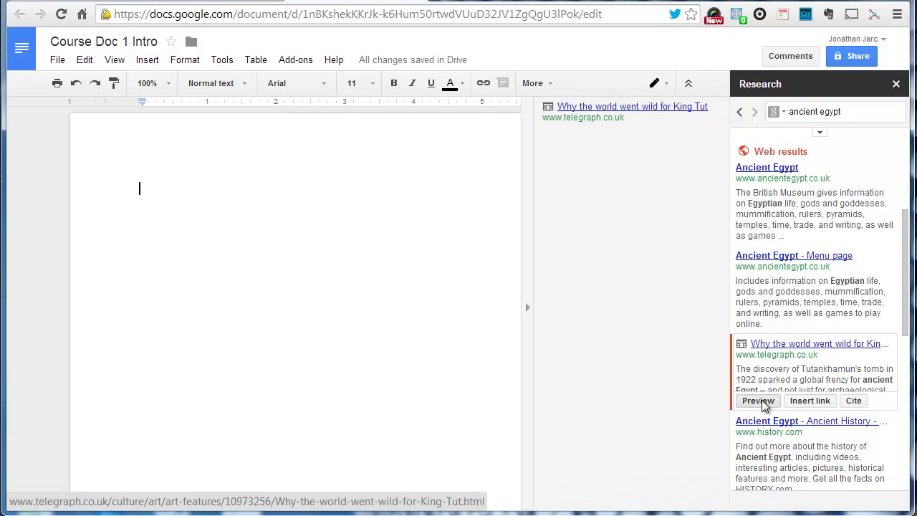
left_click(804, 401)
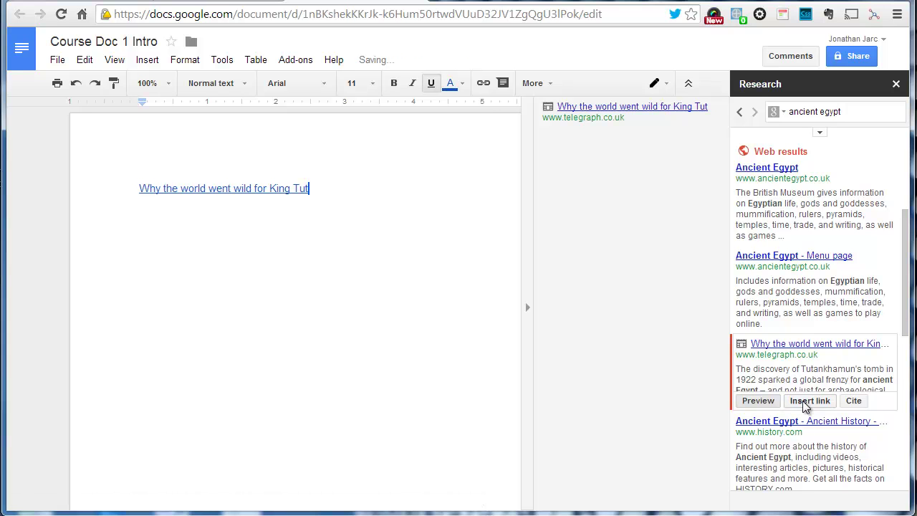
left_click(855, 402)
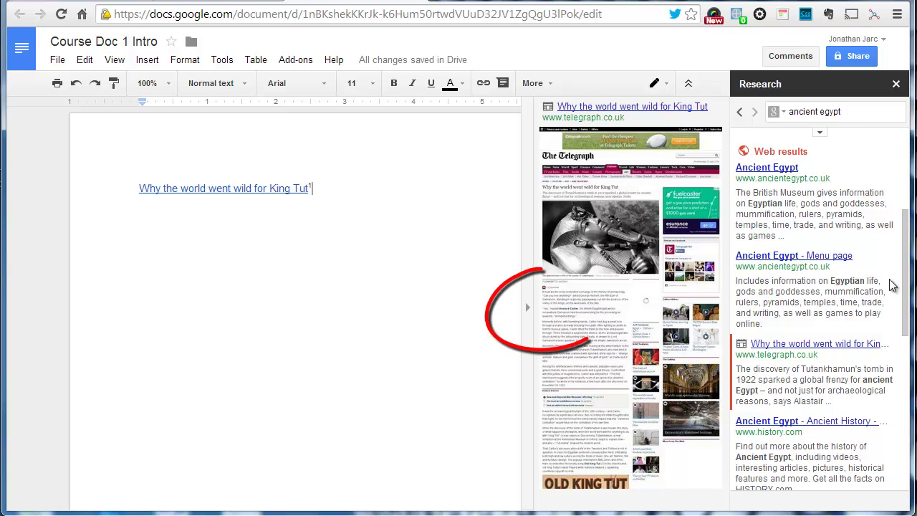
left_click(528, 301)
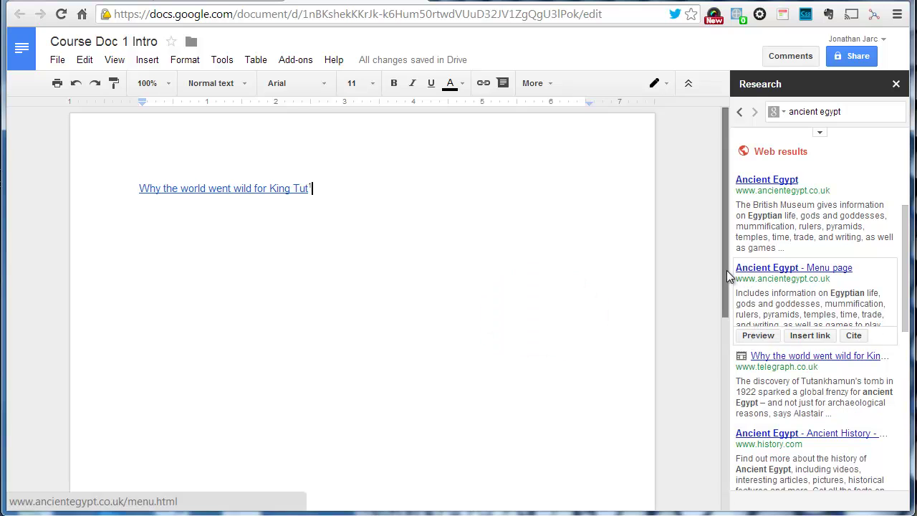
left_click_drag(725, 270, 717, 238)
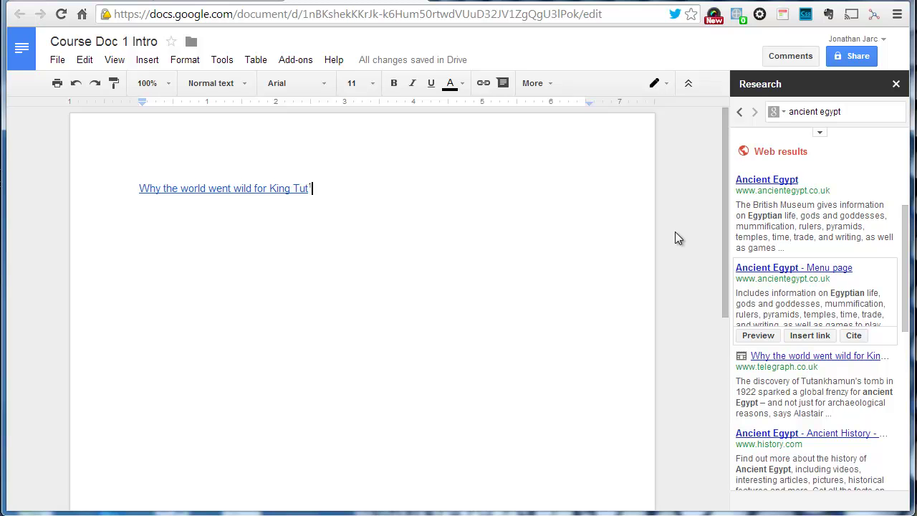
Examine the document tools, the automatic substitution preferences, the add-on options and the help options without changing anything
left_click(255, 61)
mouse_move(227, 62)
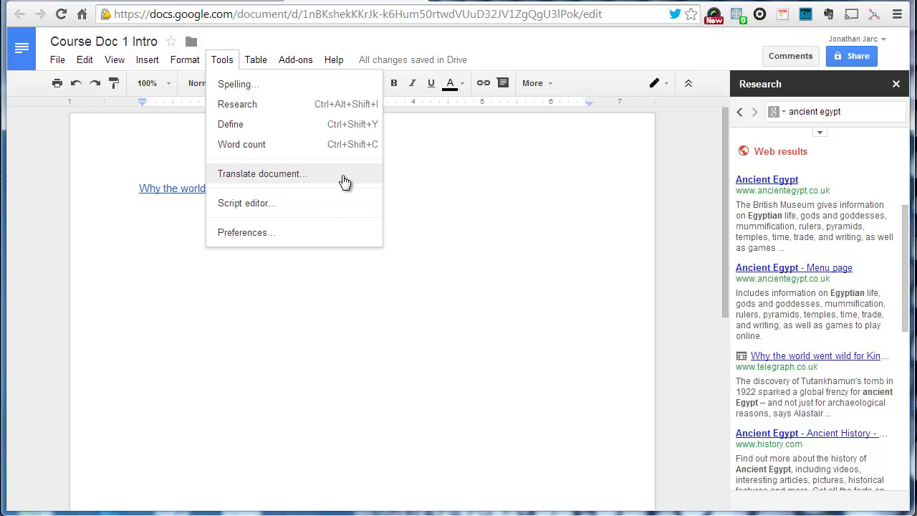
left_click(323, 238)
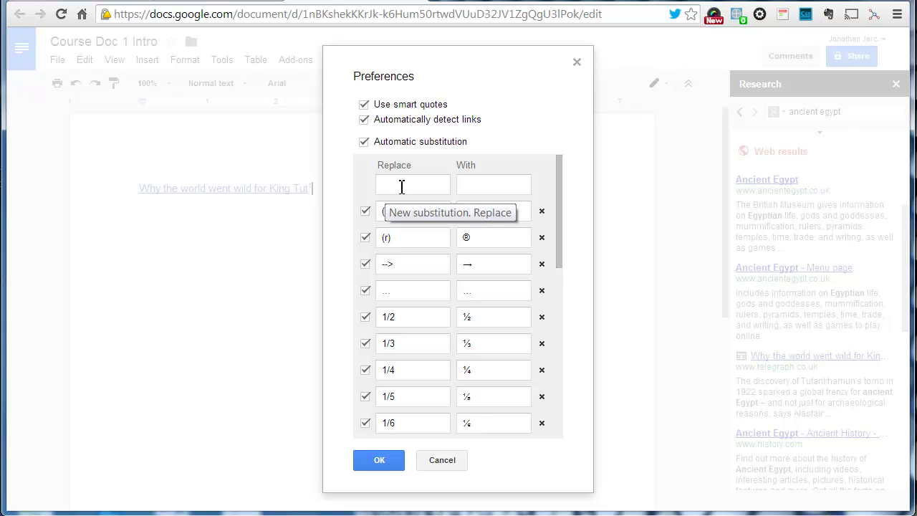
key("Escape")
left_click(288, 63)
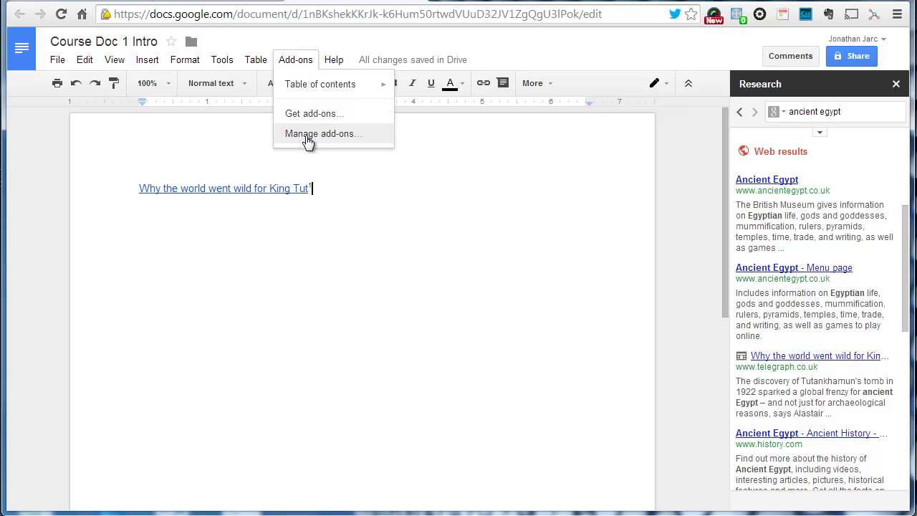
mouse_move(334, 60)
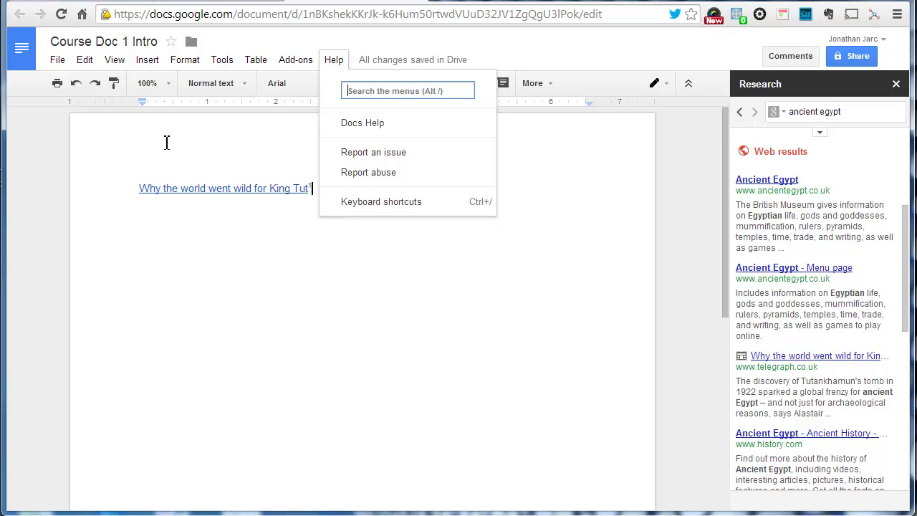
key("Escape")
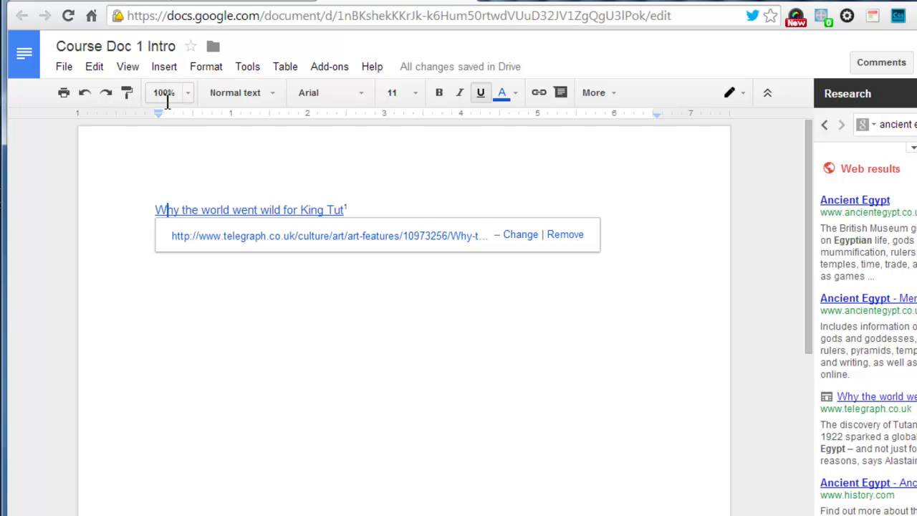
Examine the paragraph styles, fonts, font sizes, text and highlight colors, and additional formatting options available for the link text
left_click(275, 96)
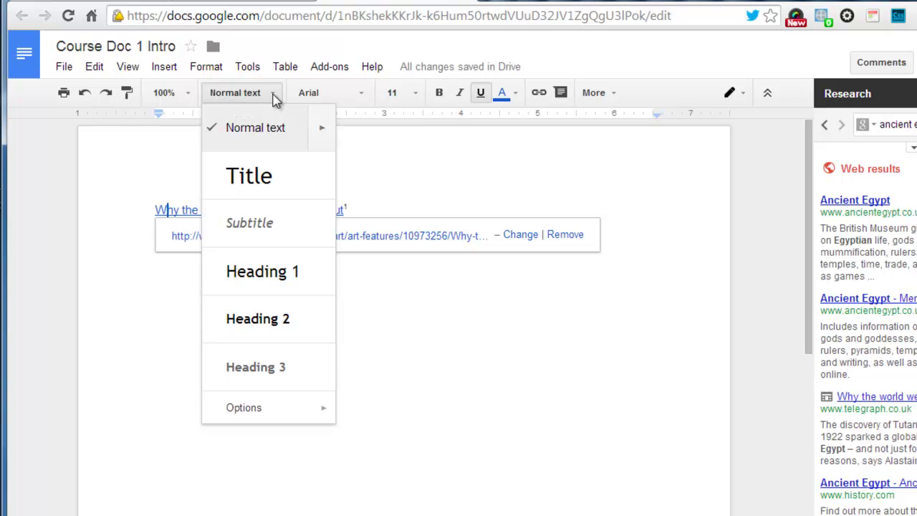
left_click(362, 95)
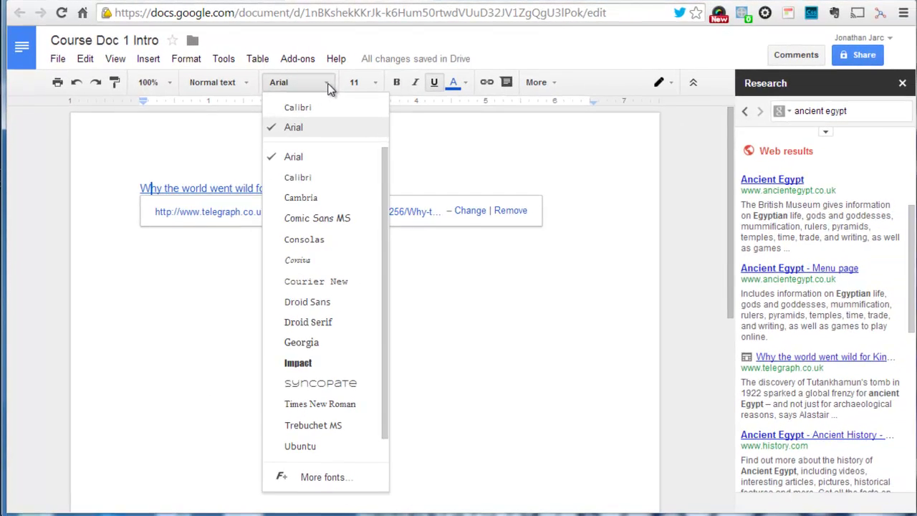
mouse_move(382, 153)
left_mouse_down()
mouse_move(381, 210)
mouse_move(385, 141)
left_mouse_up()
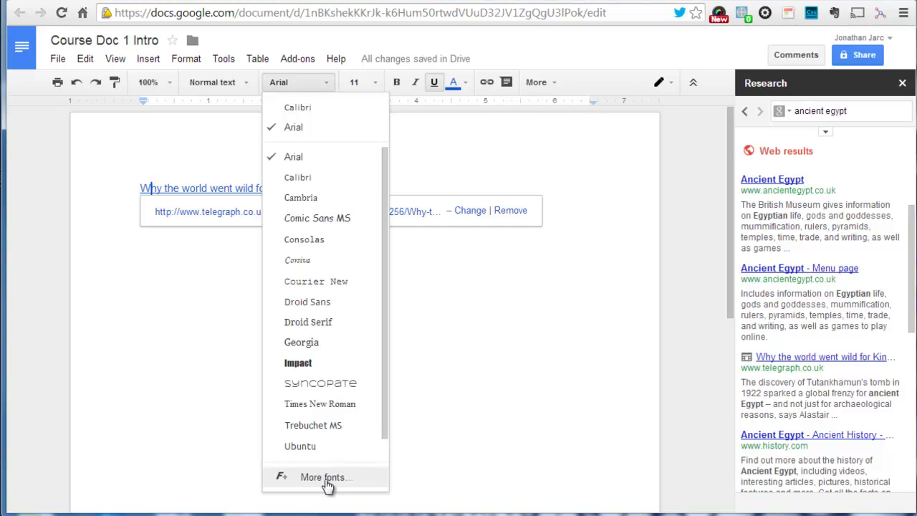
scroll(330, 387, "down", 1)
left_click(377, 83)
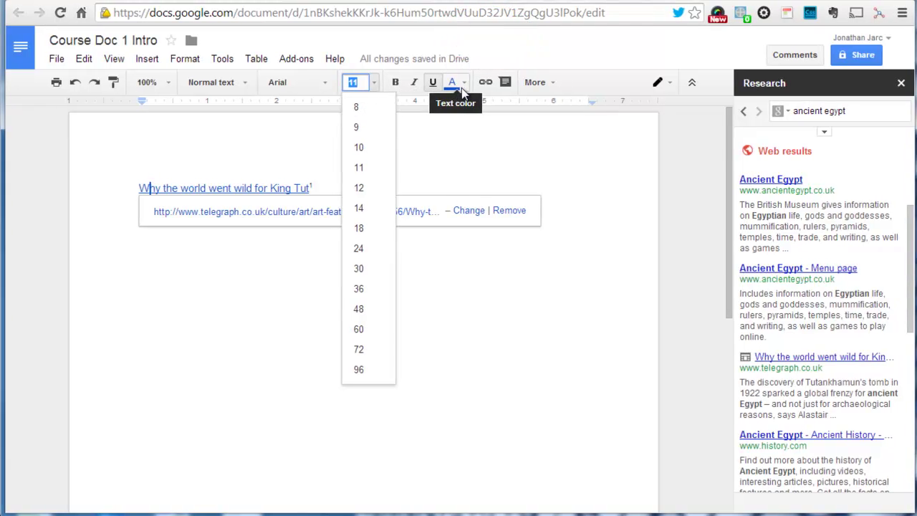
left_click(462, 86)
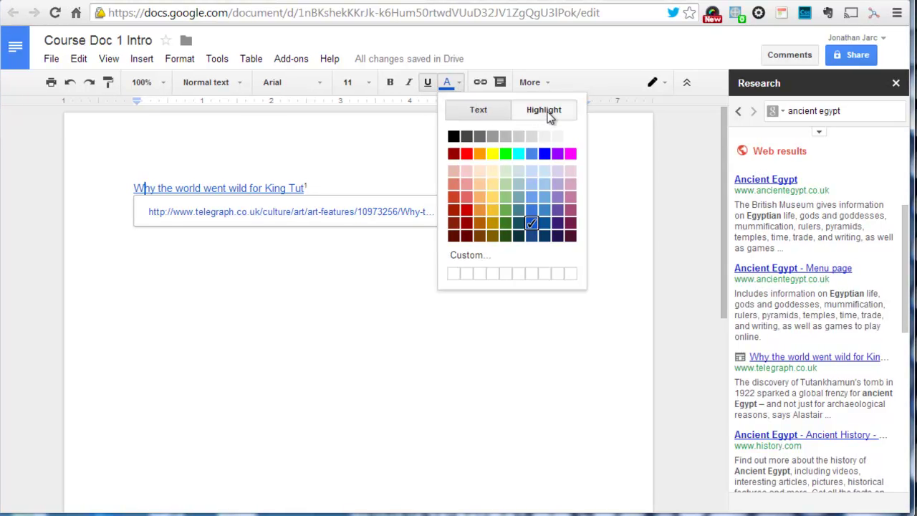
left_click(550, 115)
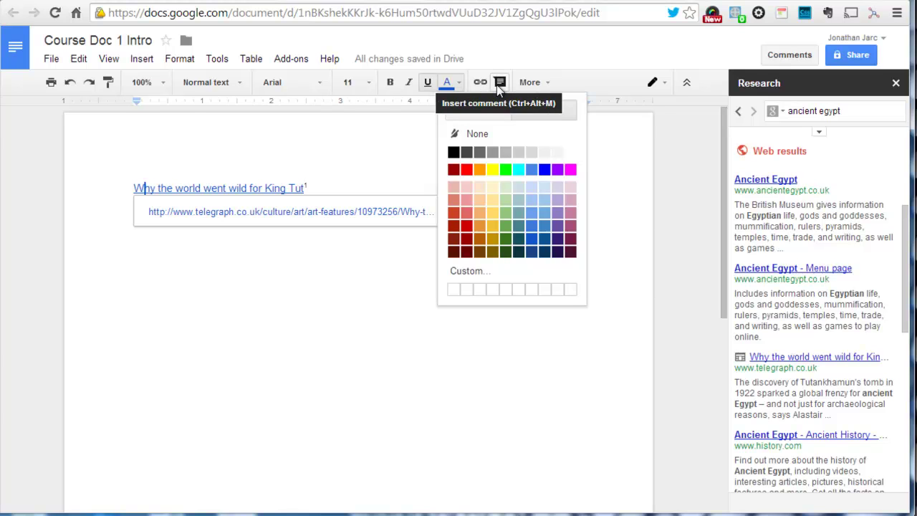
left_click(546, 86)
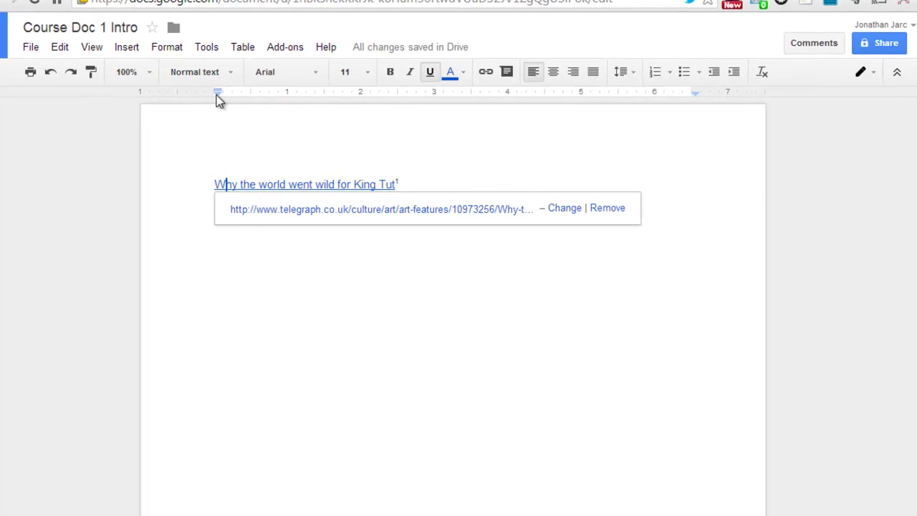
Set the page's left margin to about 0.63 inches and right margin to about 0.69 inches, and check them in the page setup
mouse_move(218, 95)
left_mouse_down()
mouse_move(226, 96)
mouse_move(187, 93)
left_mouse_up()
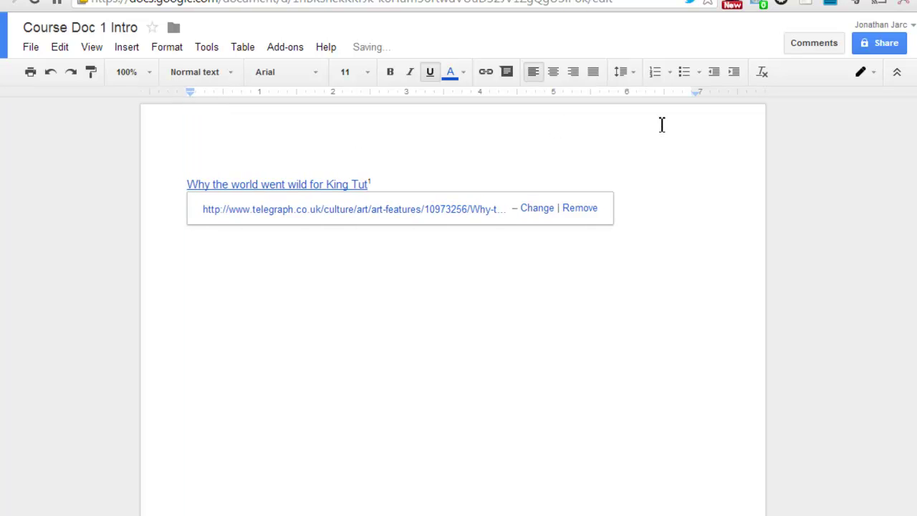
mouse_move(694, 89)
left_mouse_down()
mouse_move(715, 87)
mouse_move(711, 97)
left_mouse_up()
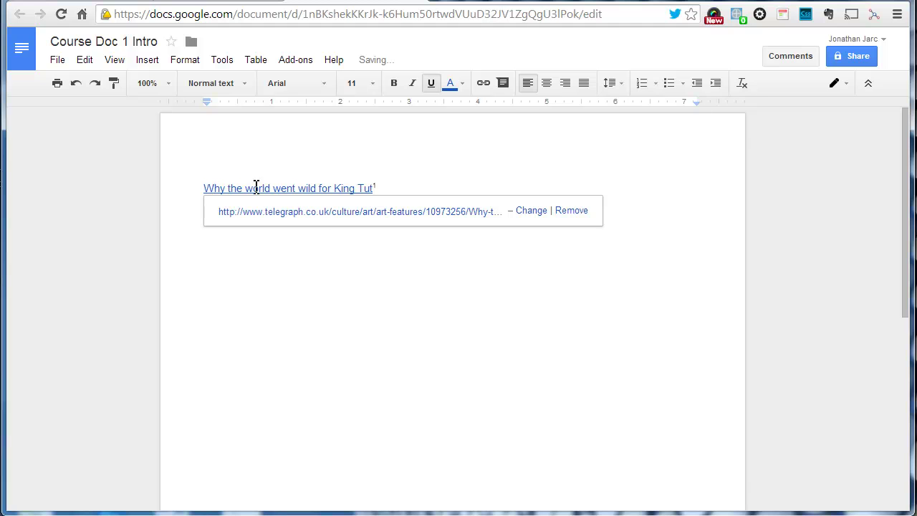
left_click(58, 61)
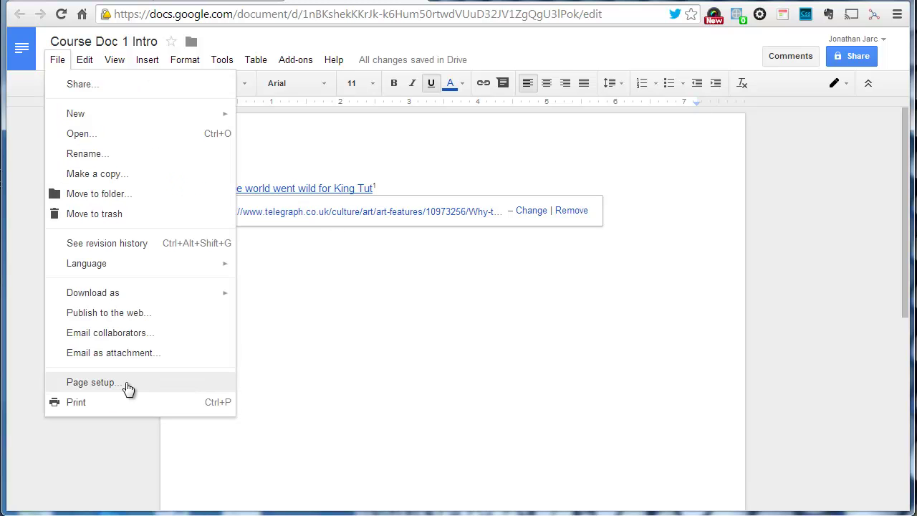
left_click(91, 382)
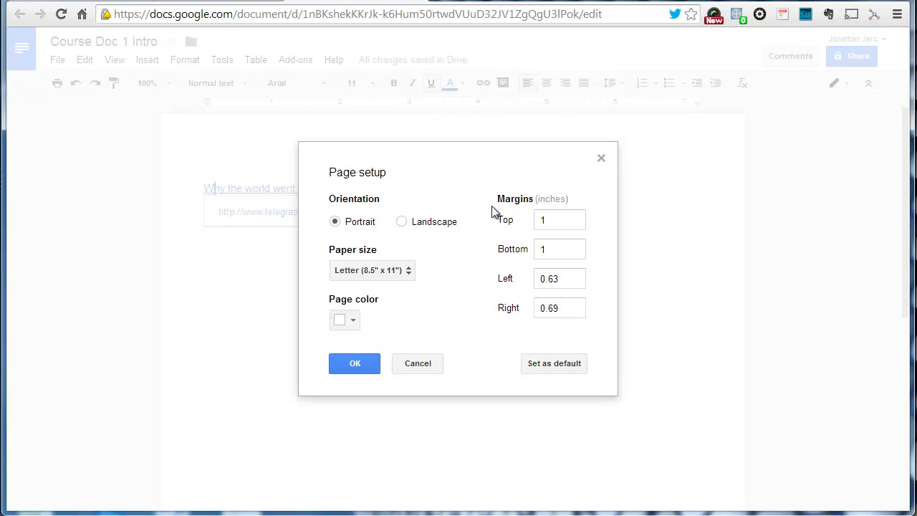
key("Escape")
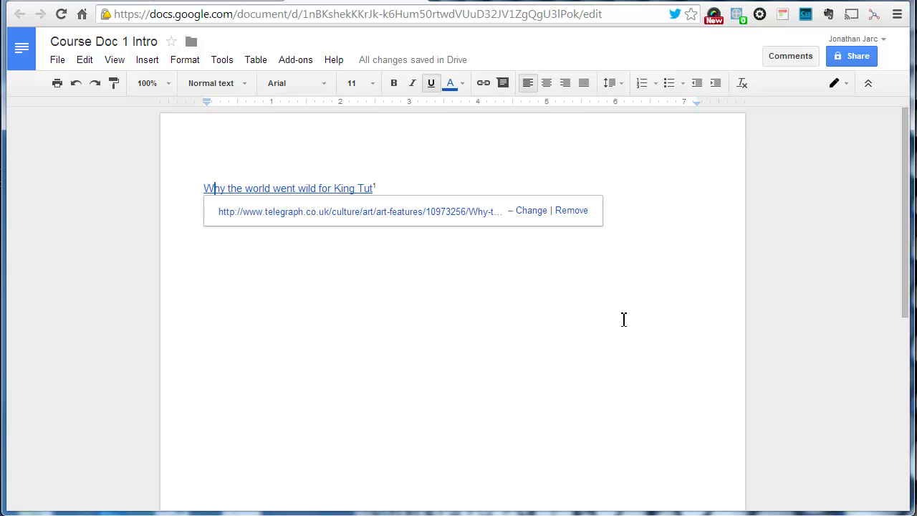
left_click(623, 314)
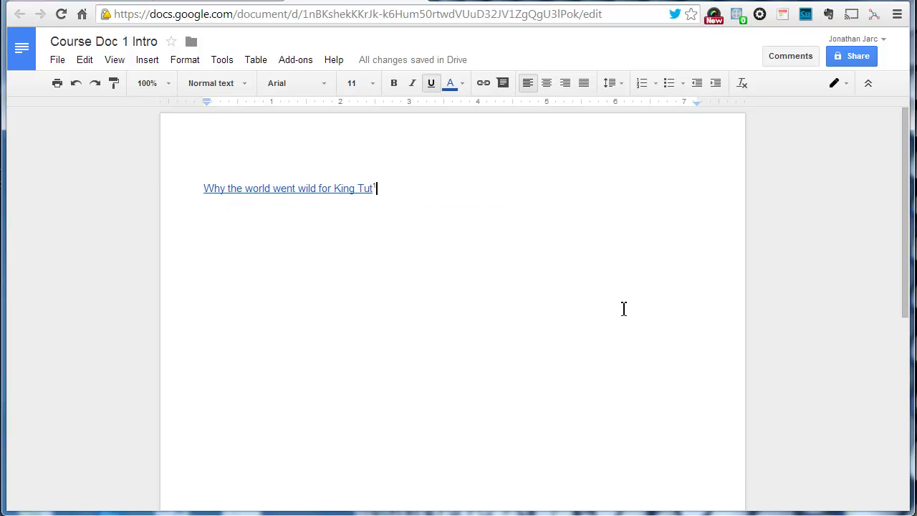